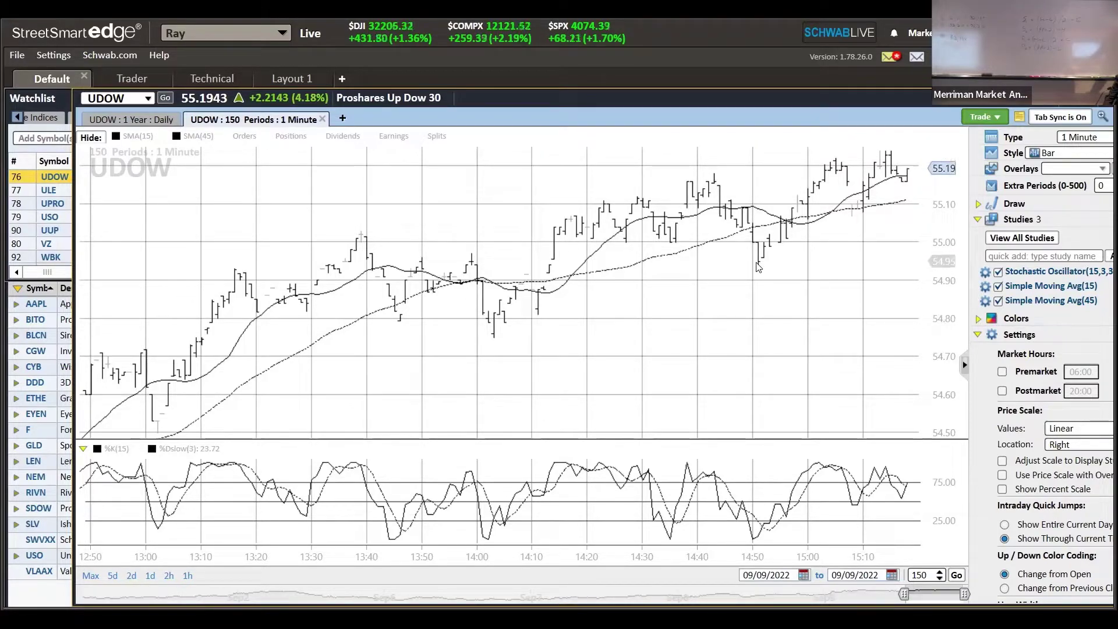
Place a day limit order to buy 100 shares of UDOW at 55.06
mouse_move(758, 266)
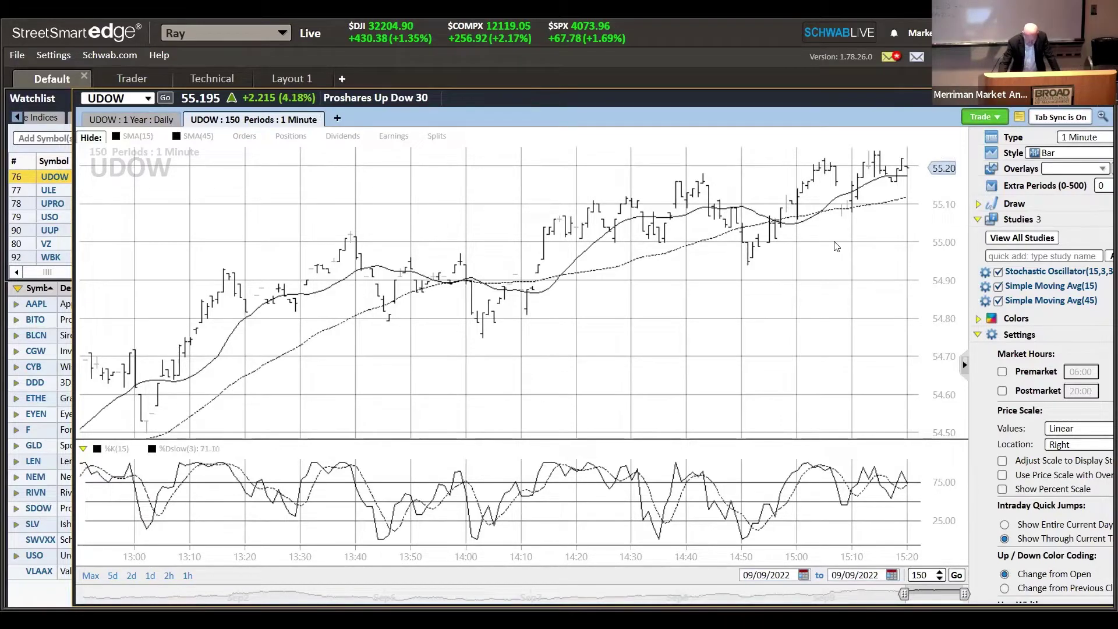
click(983, 117)
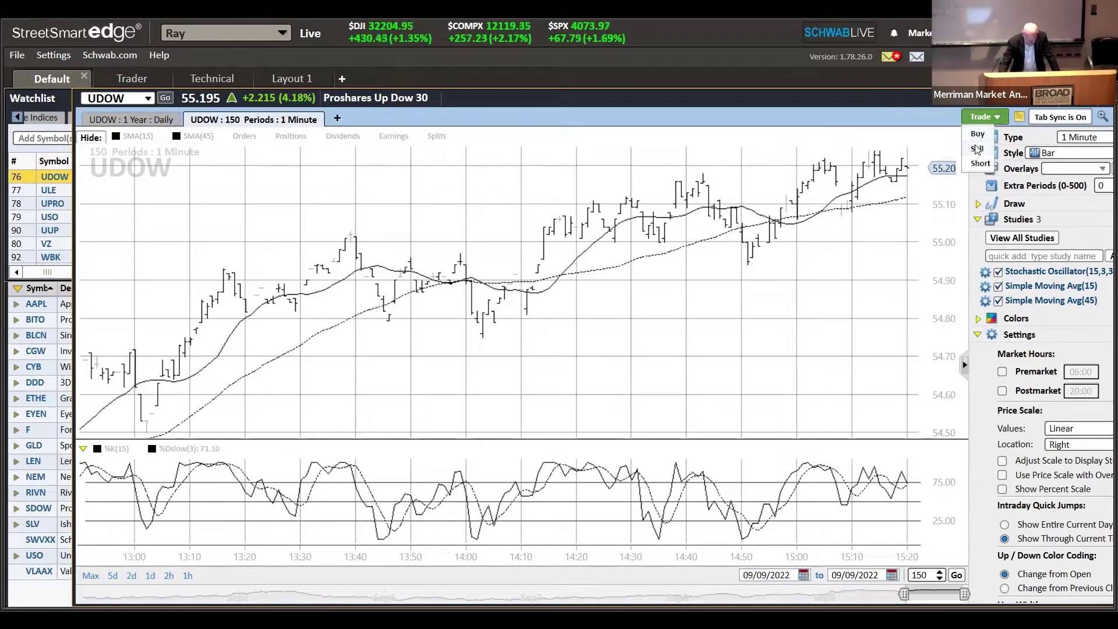
click(980, 135)
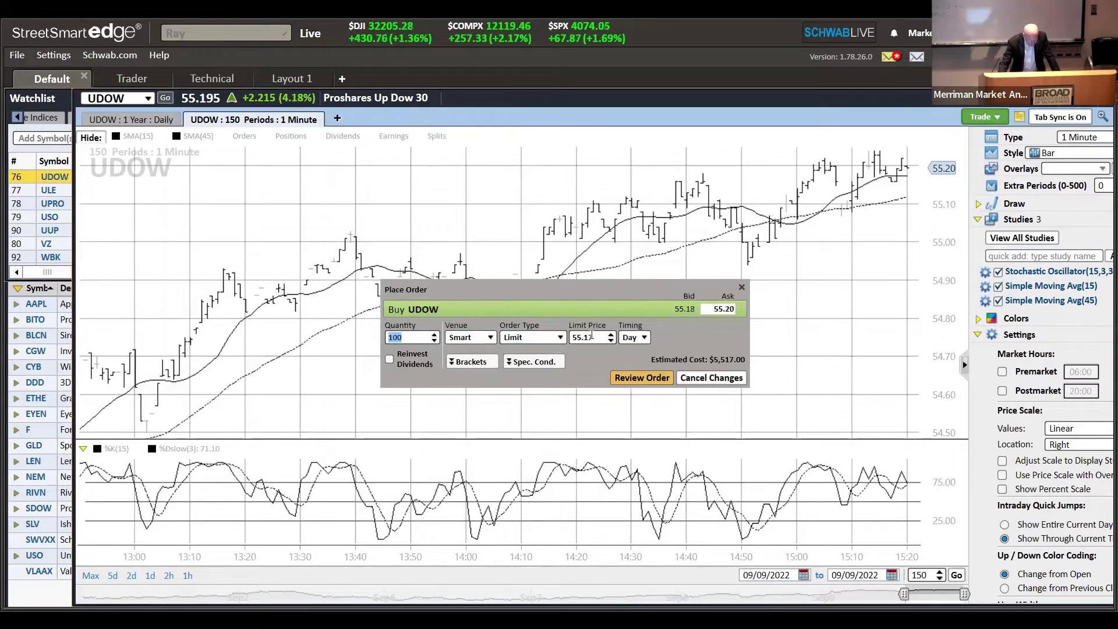
click(597, 338)
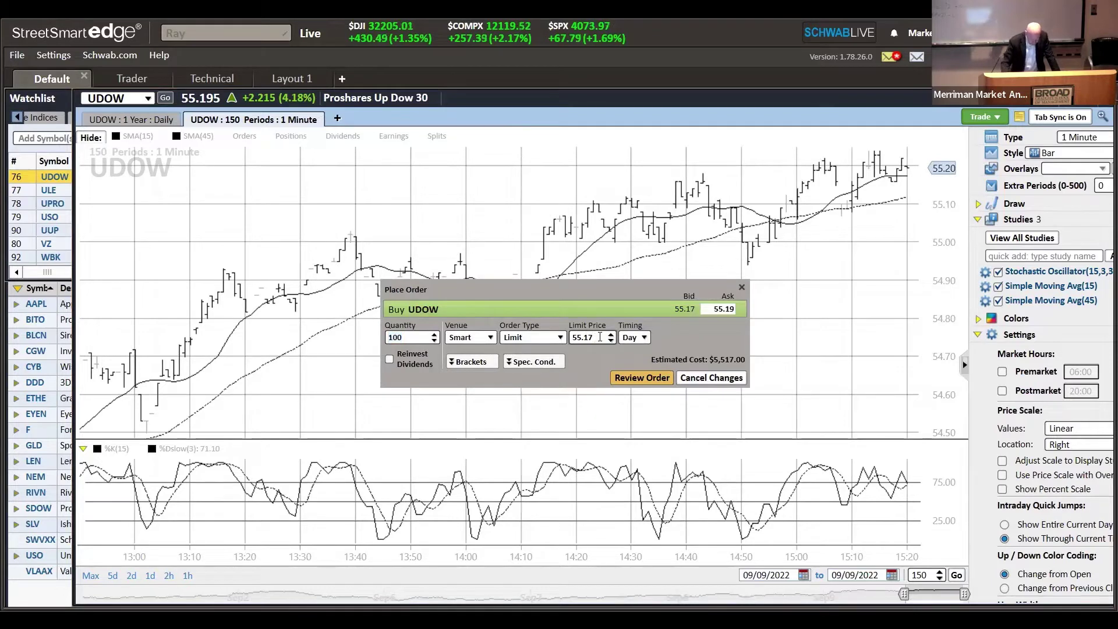
key(BackSpace)
key(BackSpace)
text(0)
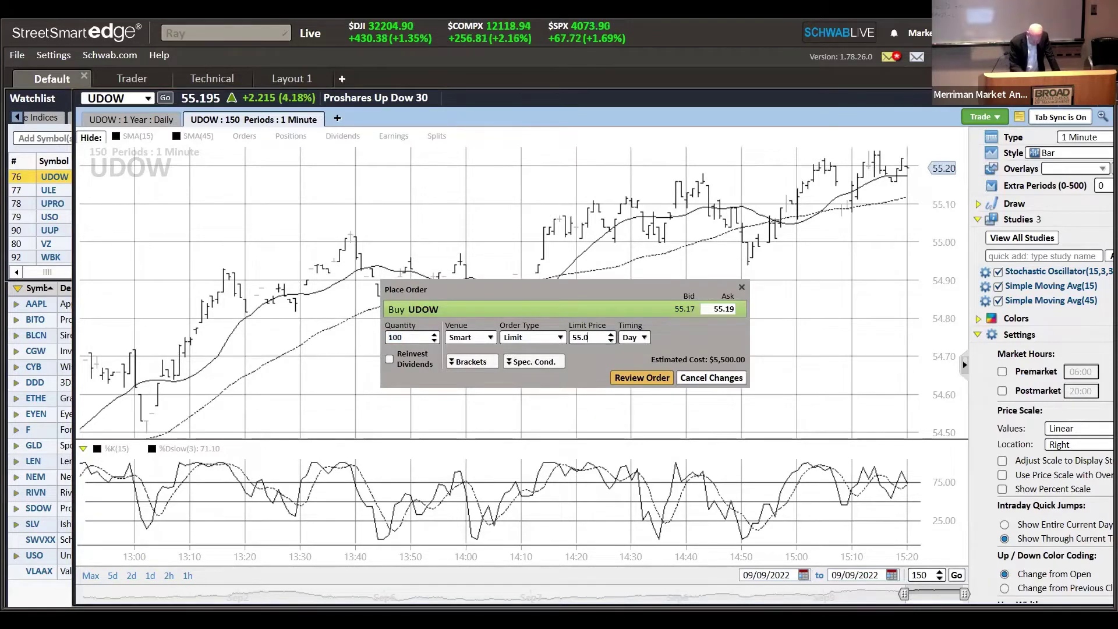
text(6)
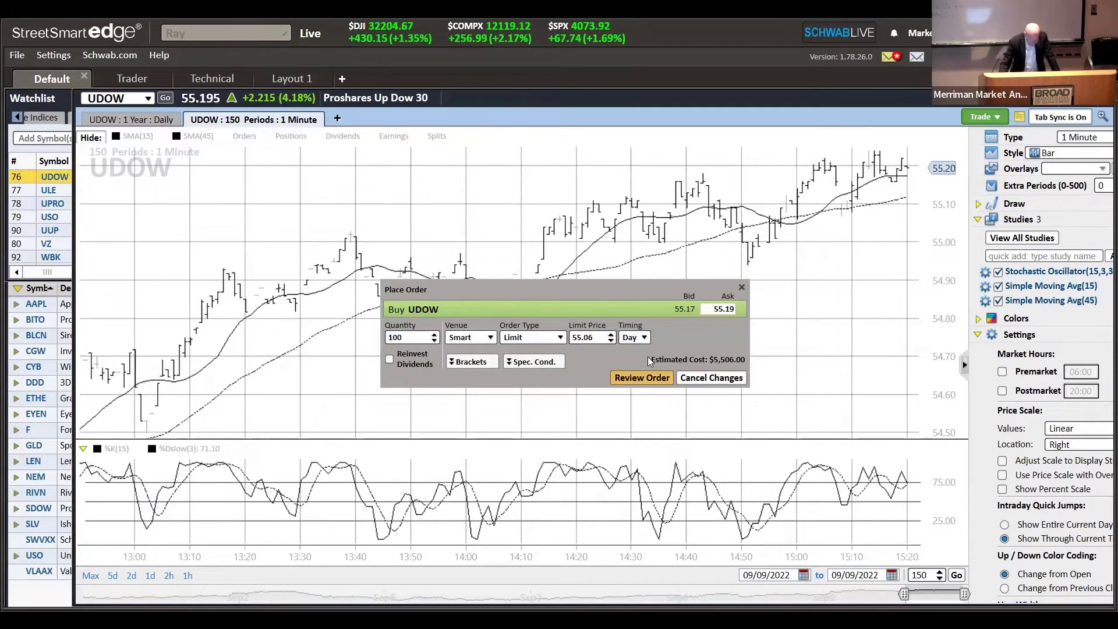
click(644, 378)
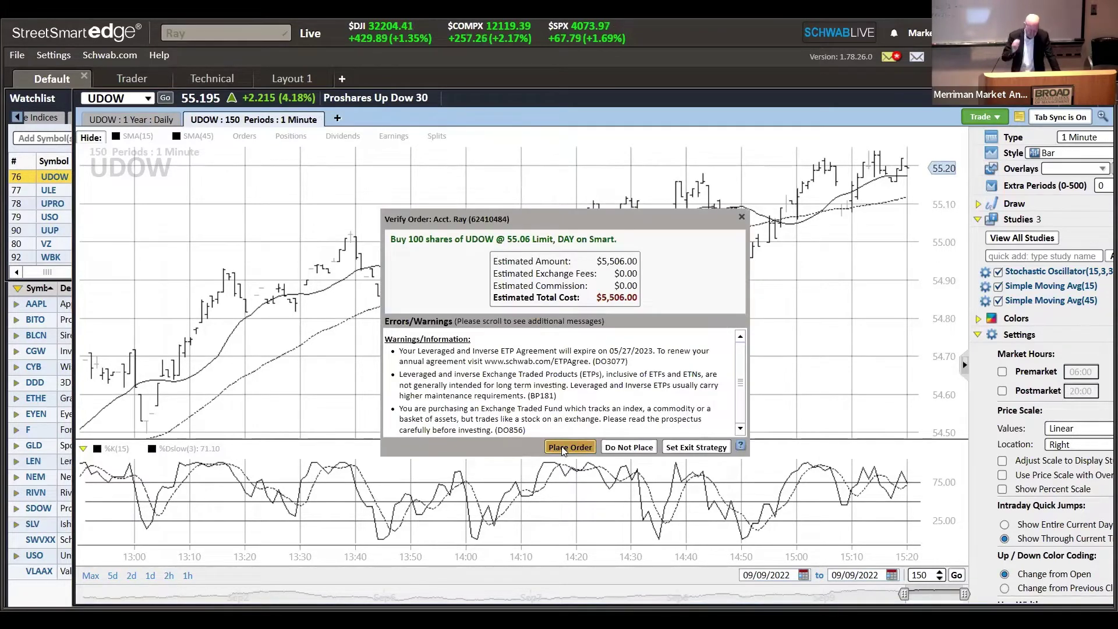
click(563, 450)
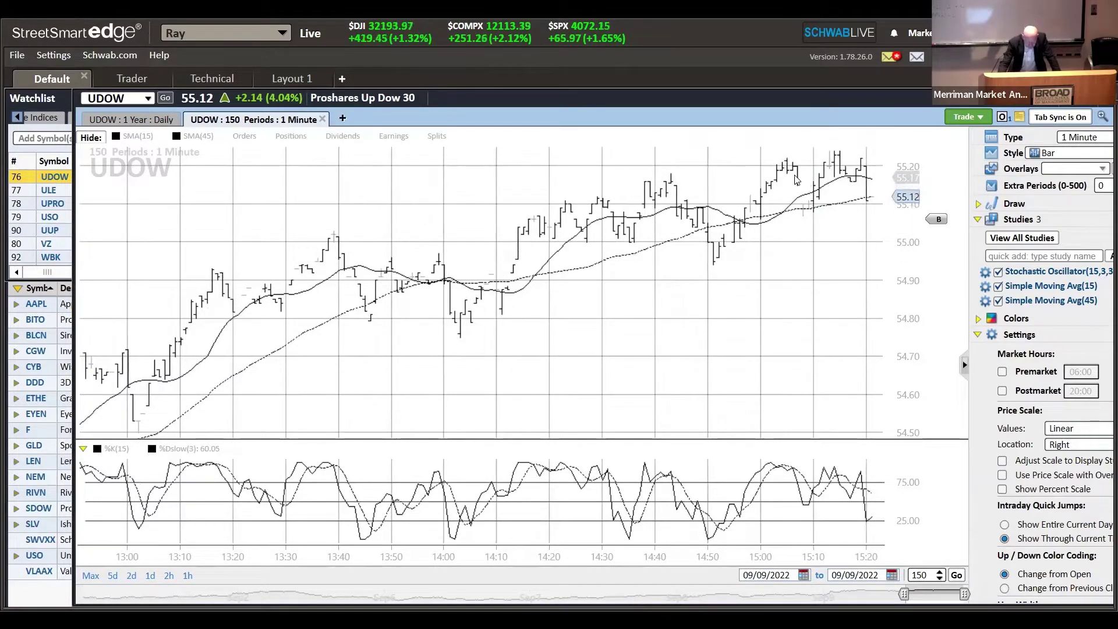
Examine the recent peaks and dips on the one-minute UDOW chart, inspecting bar data and the moving averages around 15:05 to 15:15
mouse_move(788, 166)
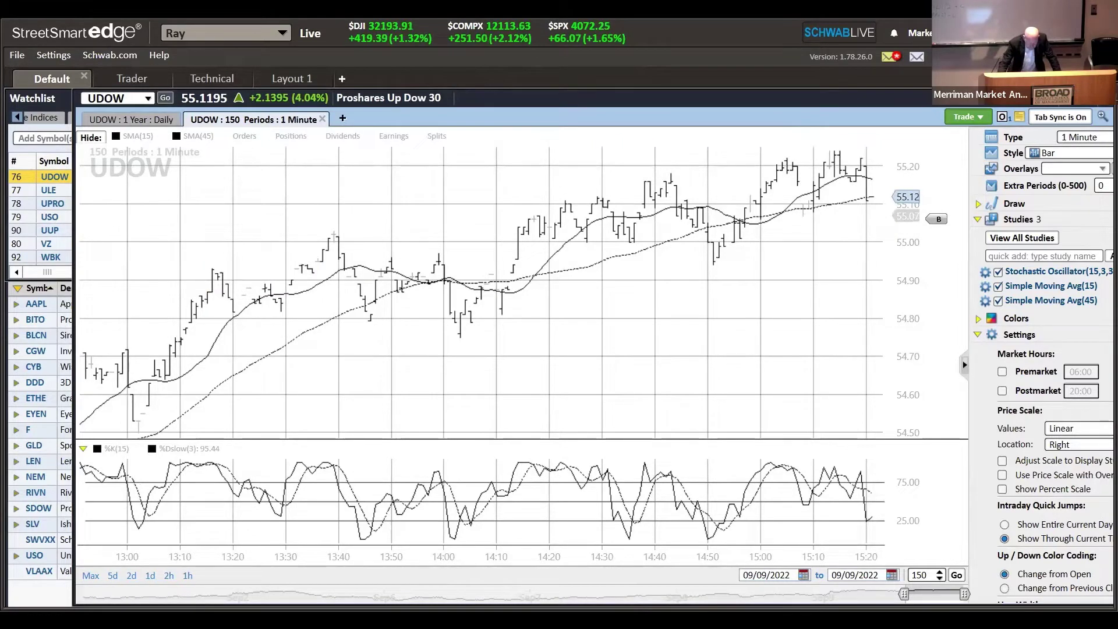
mouse_move(803, 213)
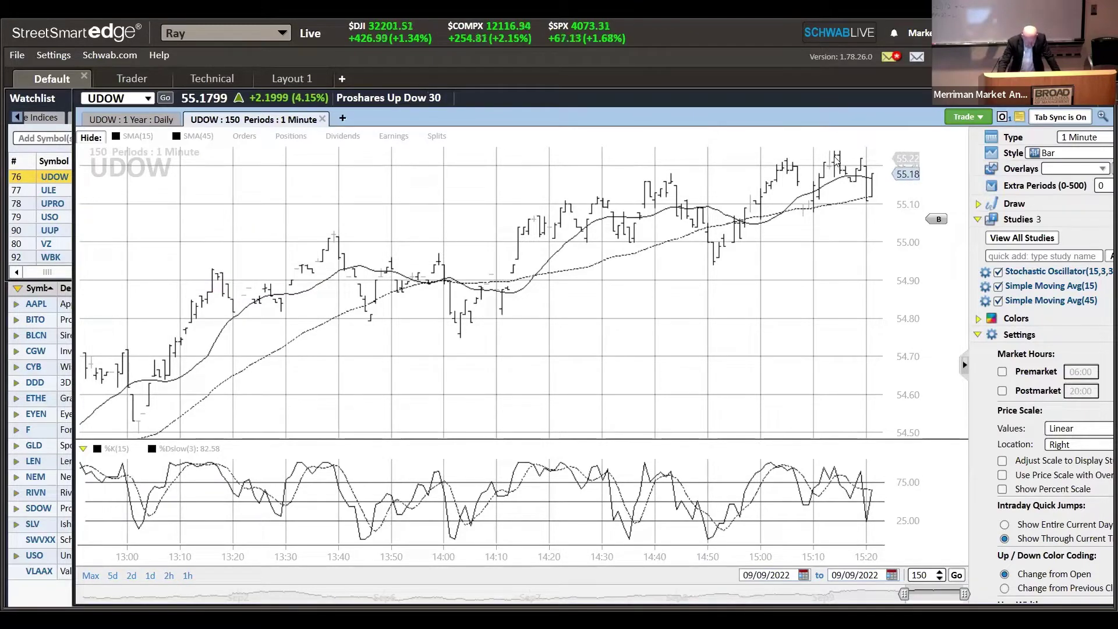
mouse_move(835, 157)
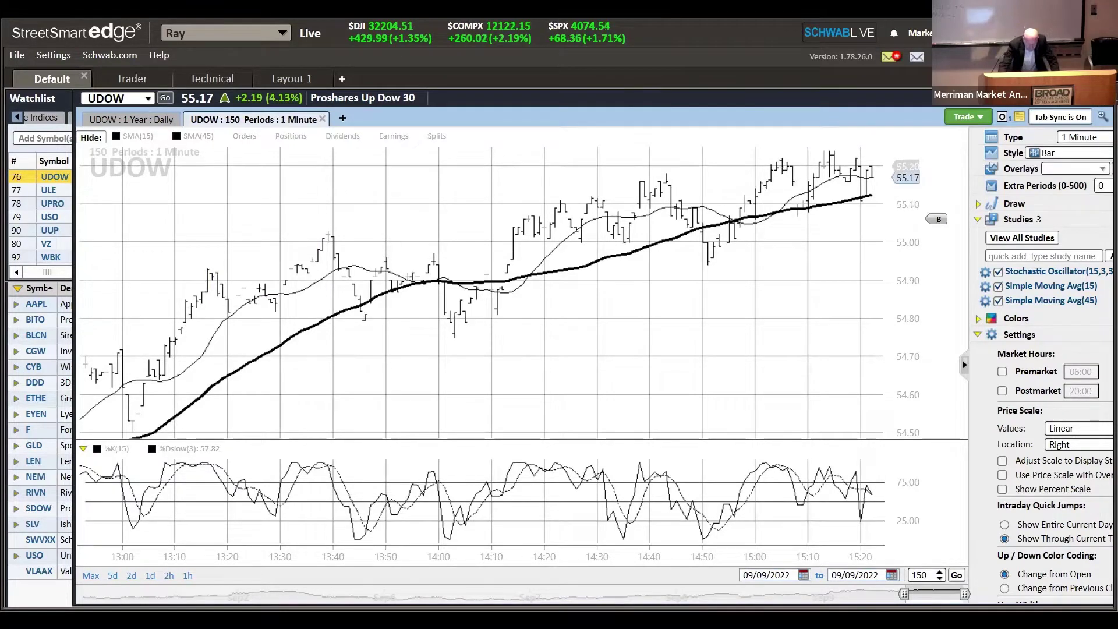
mouse_move(781, 166)
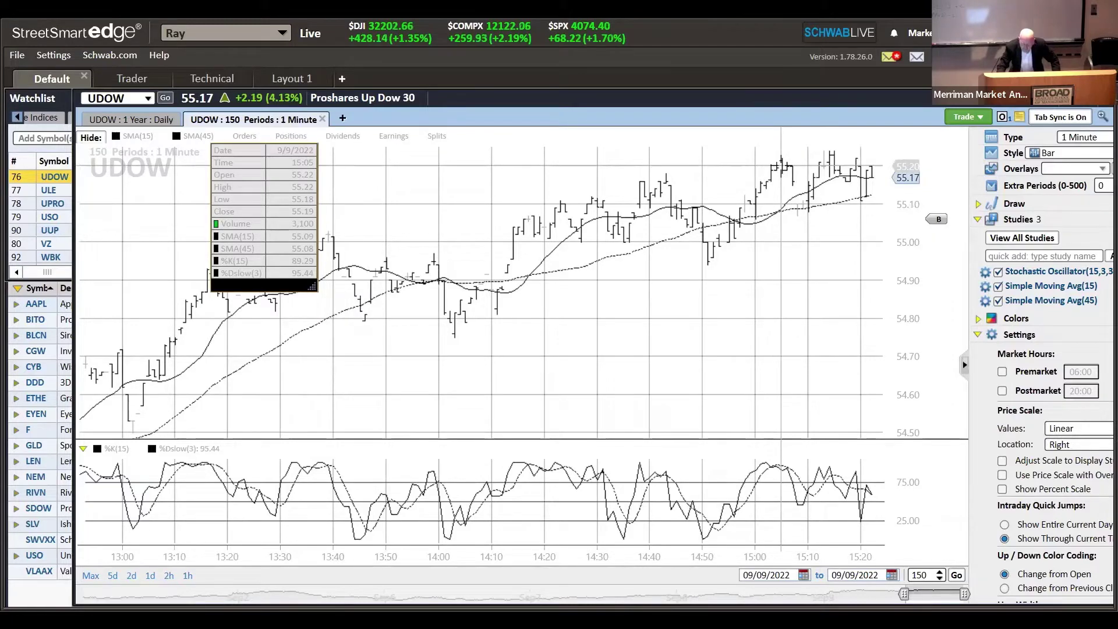
click(796, 212)
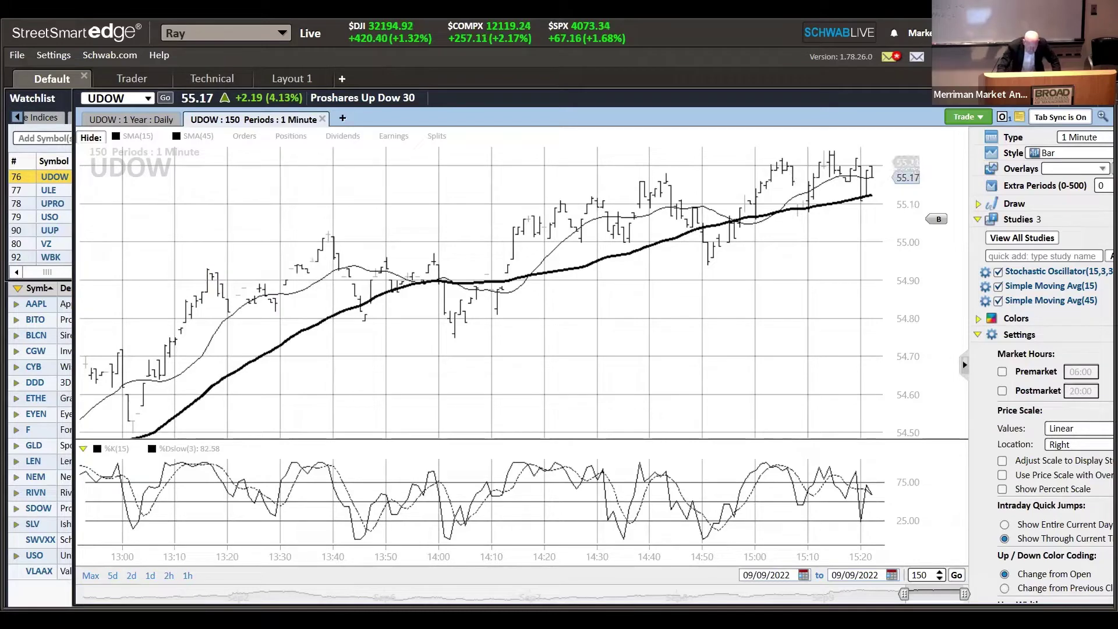
click(781, 158)
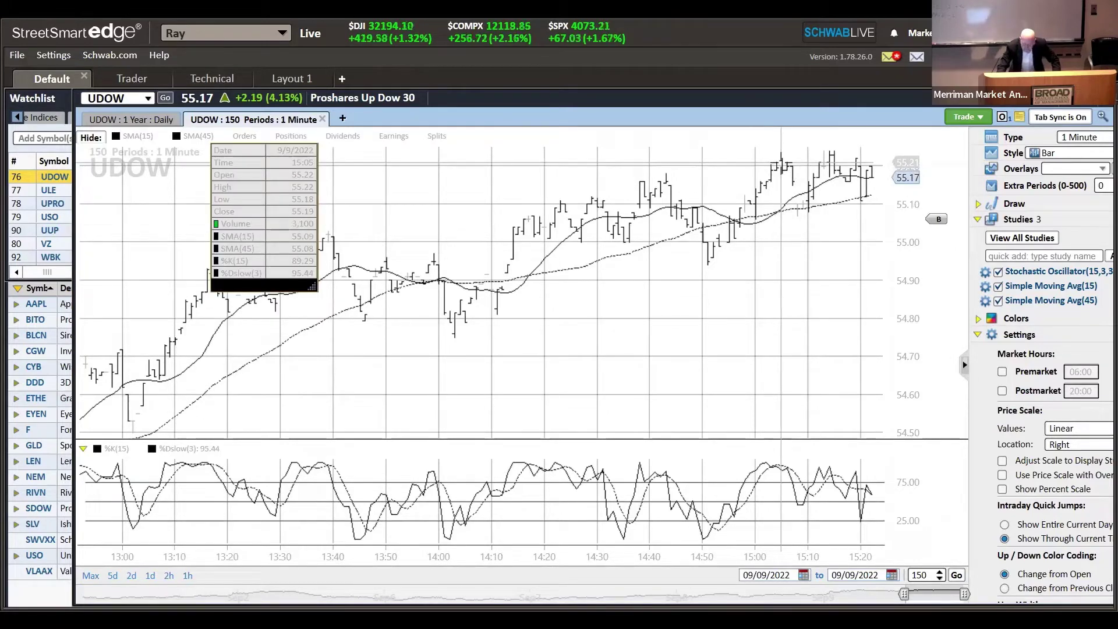
click(794, 210)
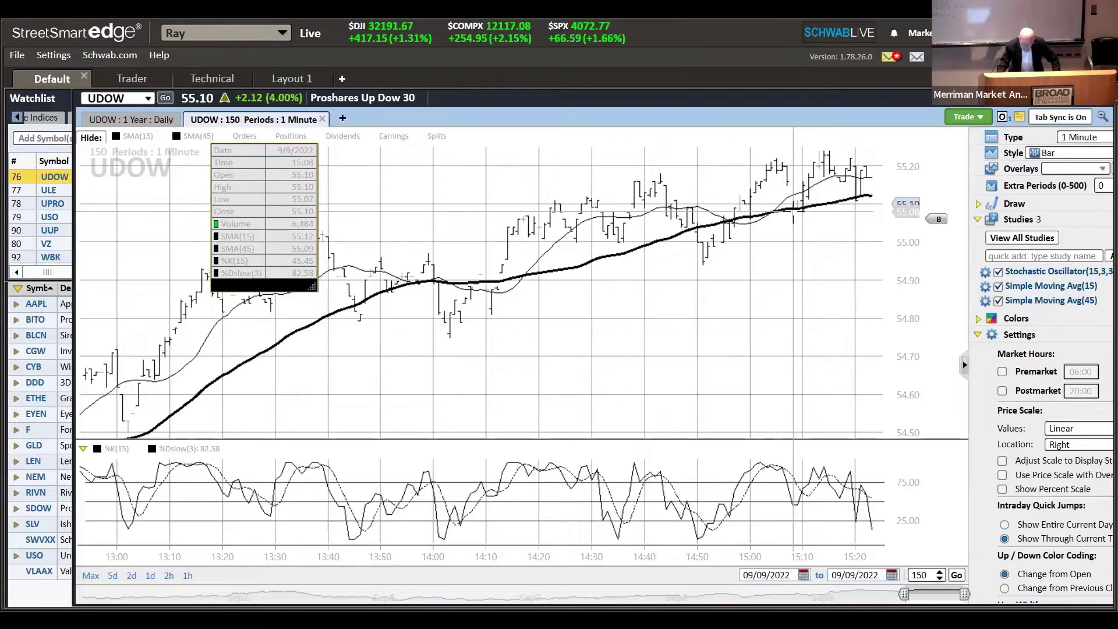
click(790, 203)
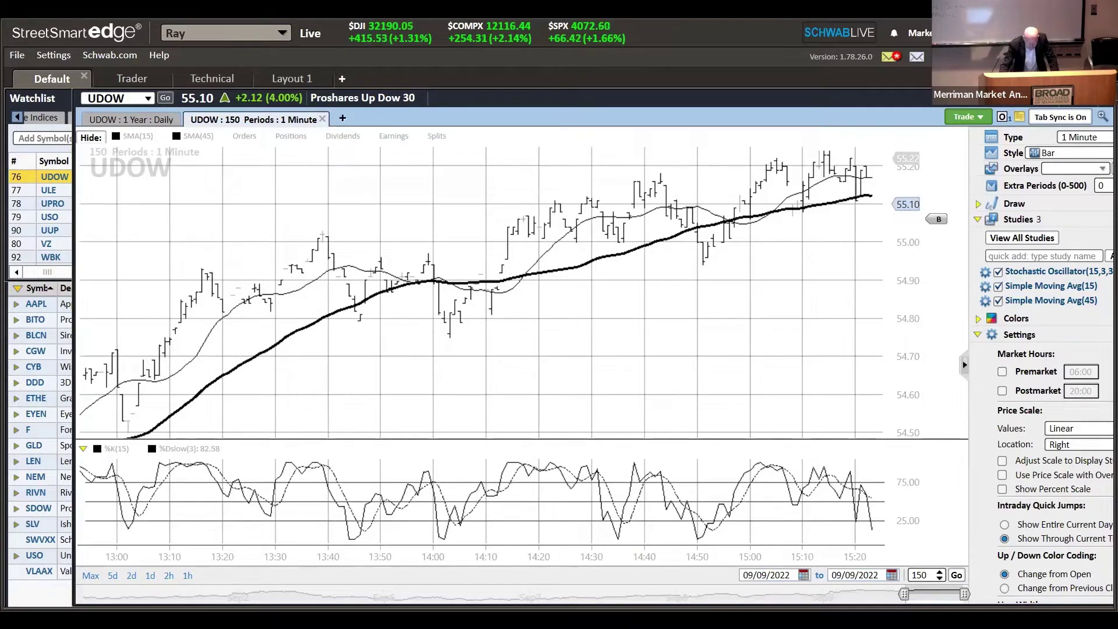
click(824, 158)
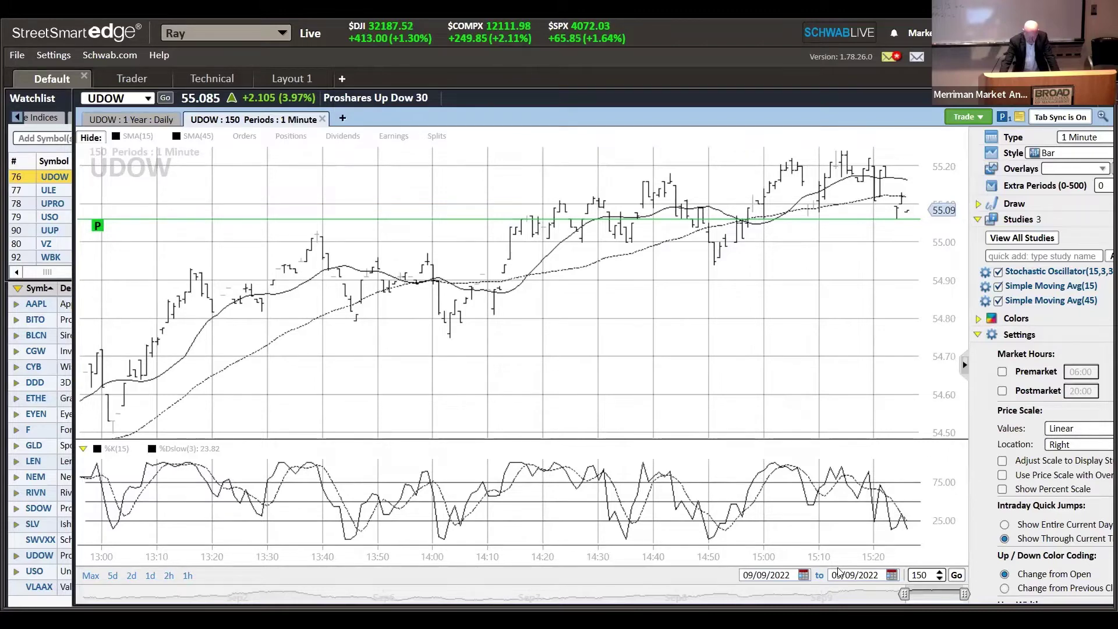
click(715, 266)
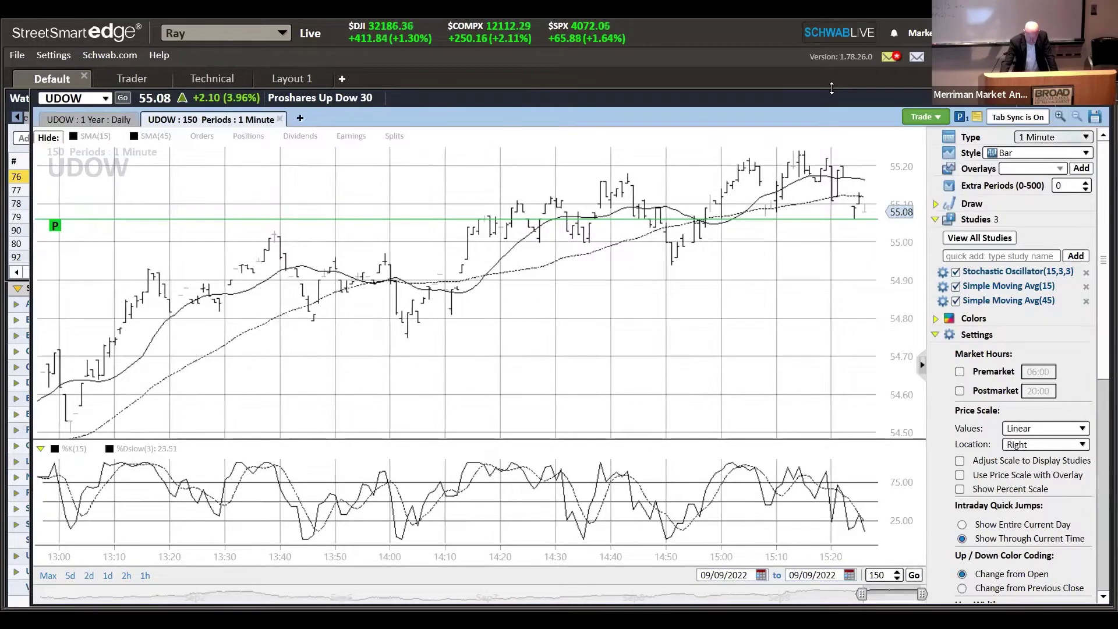
View the UDOW chart at daily, 60-minute and 30-minute intervals to compare price and stochastic trends
click(1054, 137)
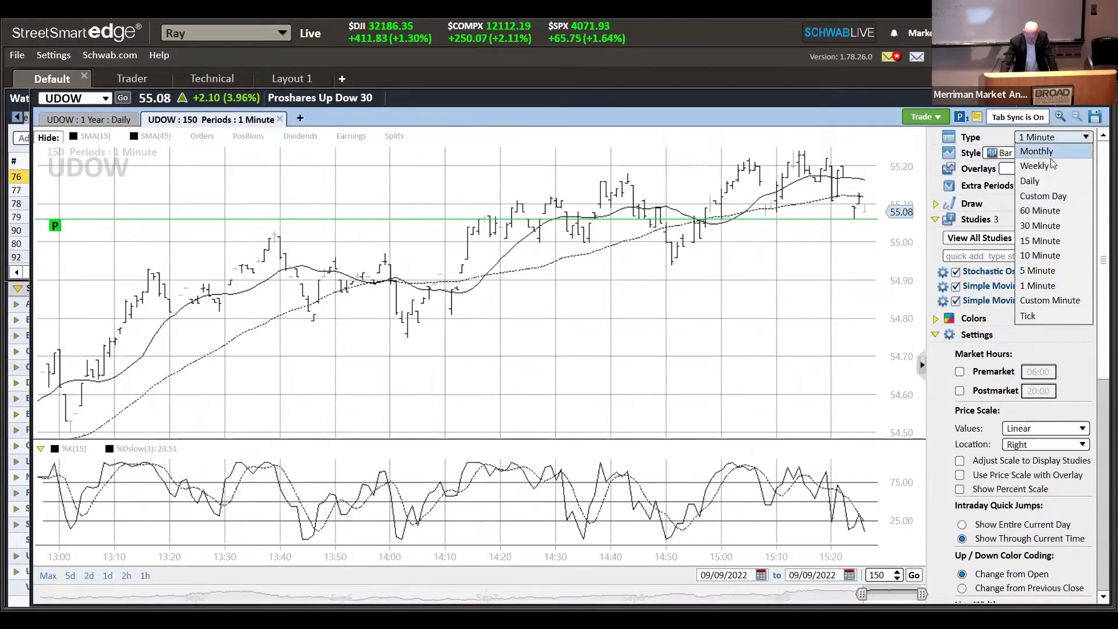
click(1029, 181)
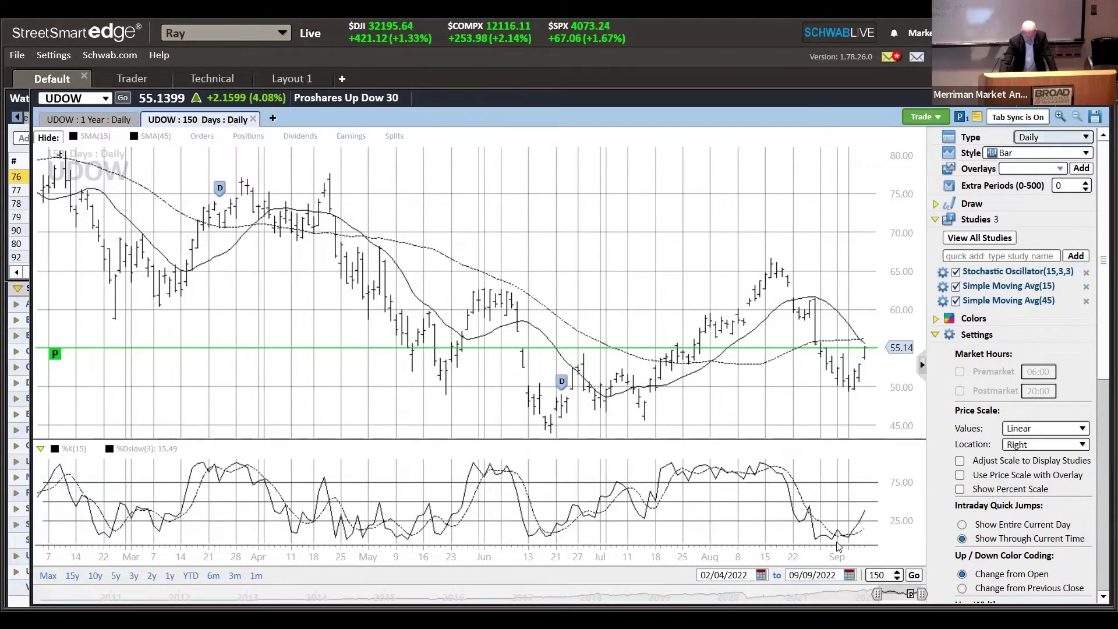
click(1053, 137)
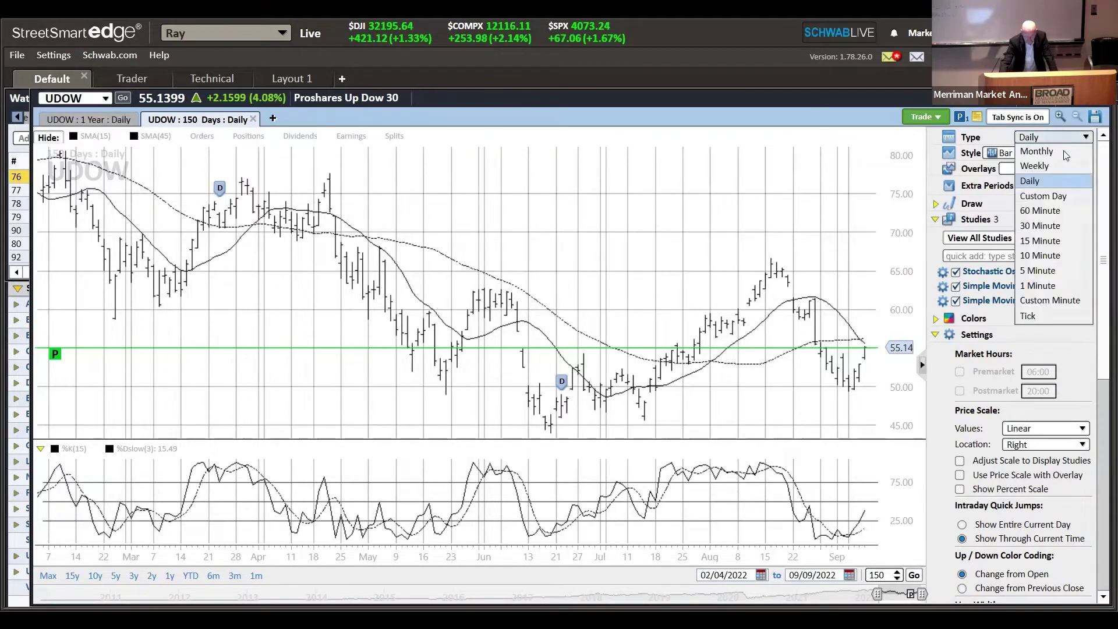
click(1029, 212)
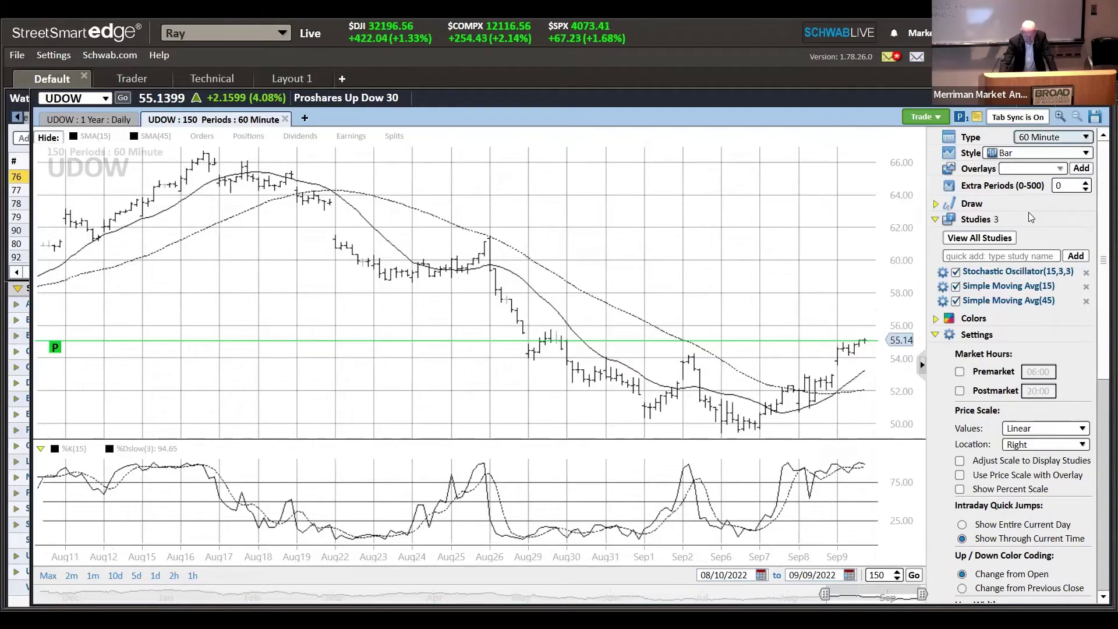
key(alt+Down)
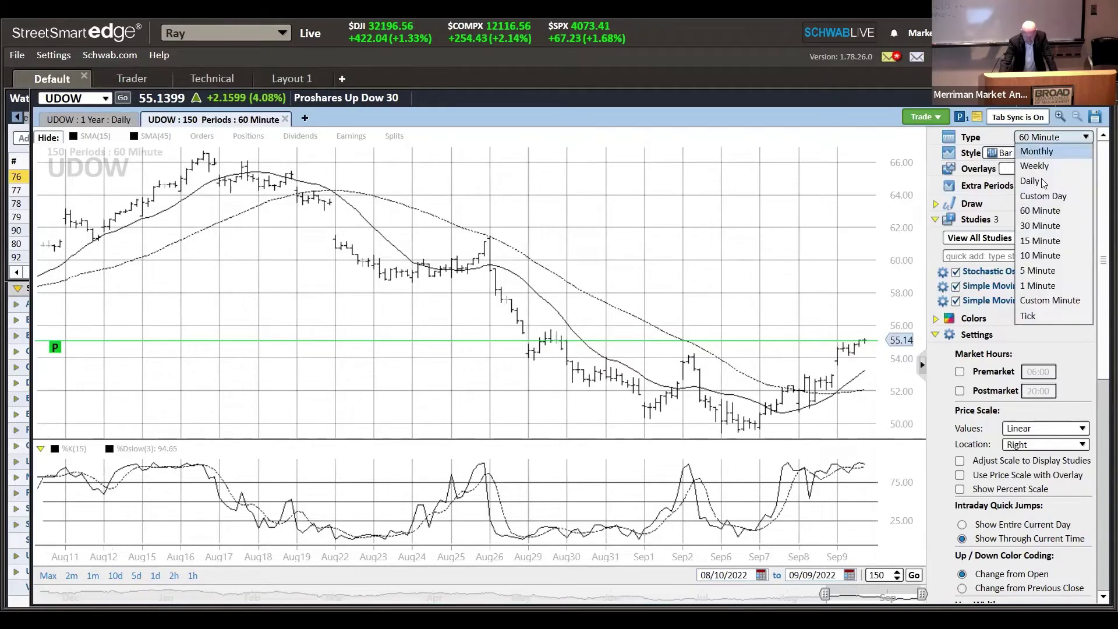
click(1026, 227)
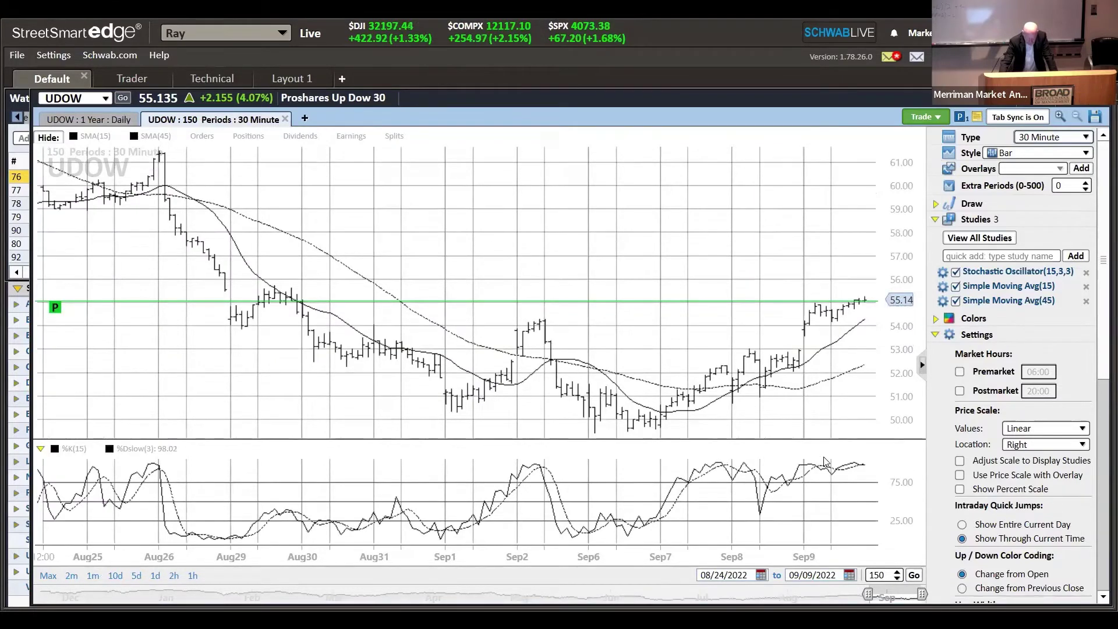
View the UDOW chart at 15-minute and 5-minute intervals and return it to the 1-minute interval
click(1061, 138)
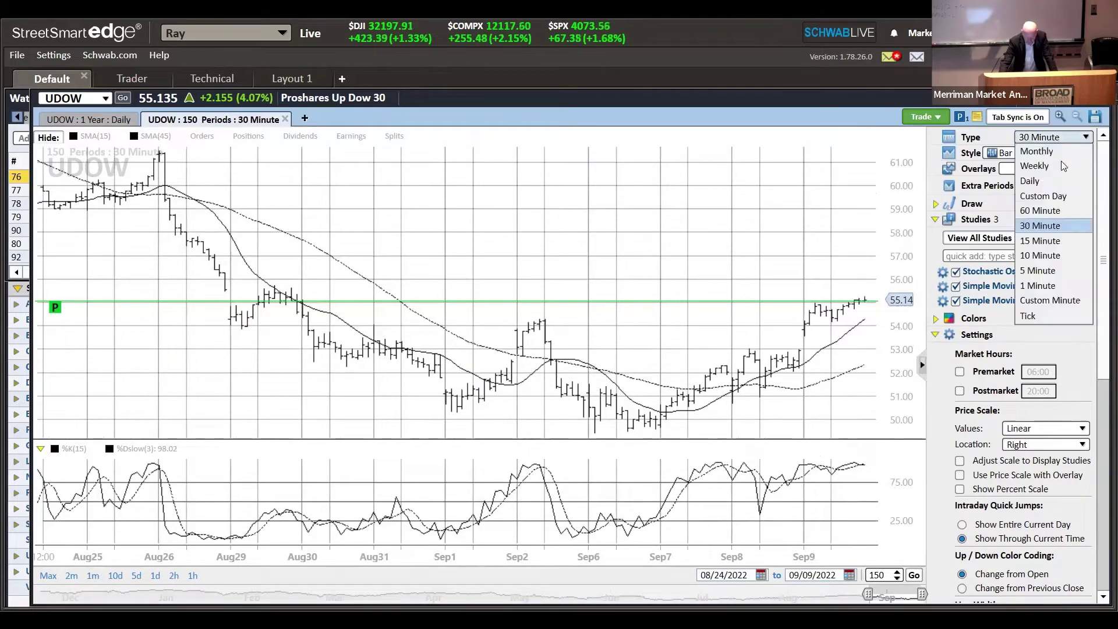
click(1028, 241)
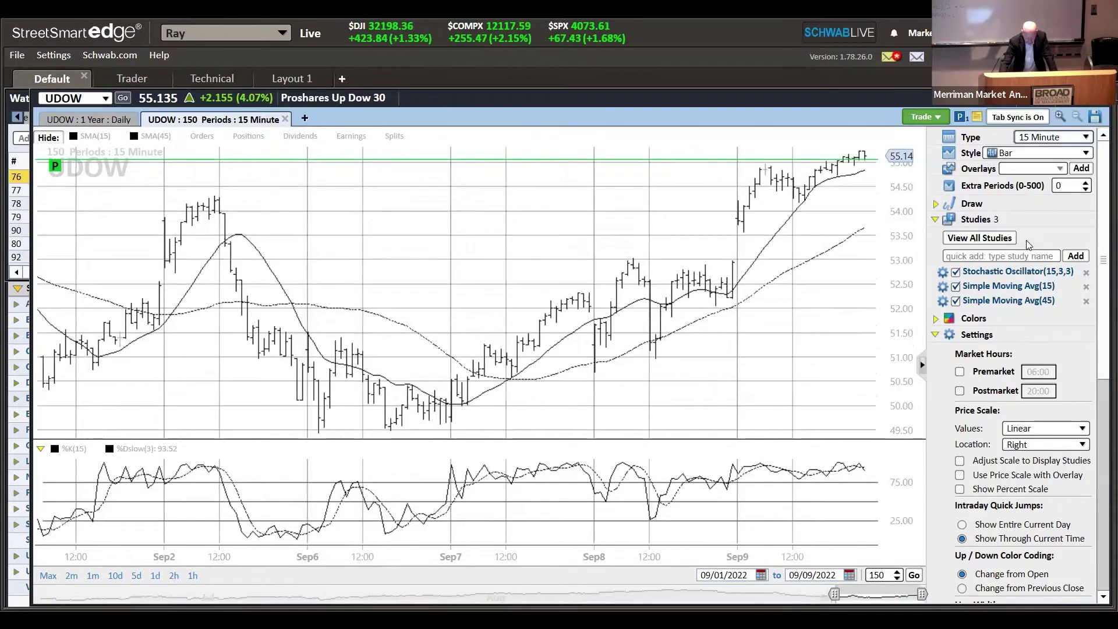
click(1053, 137)
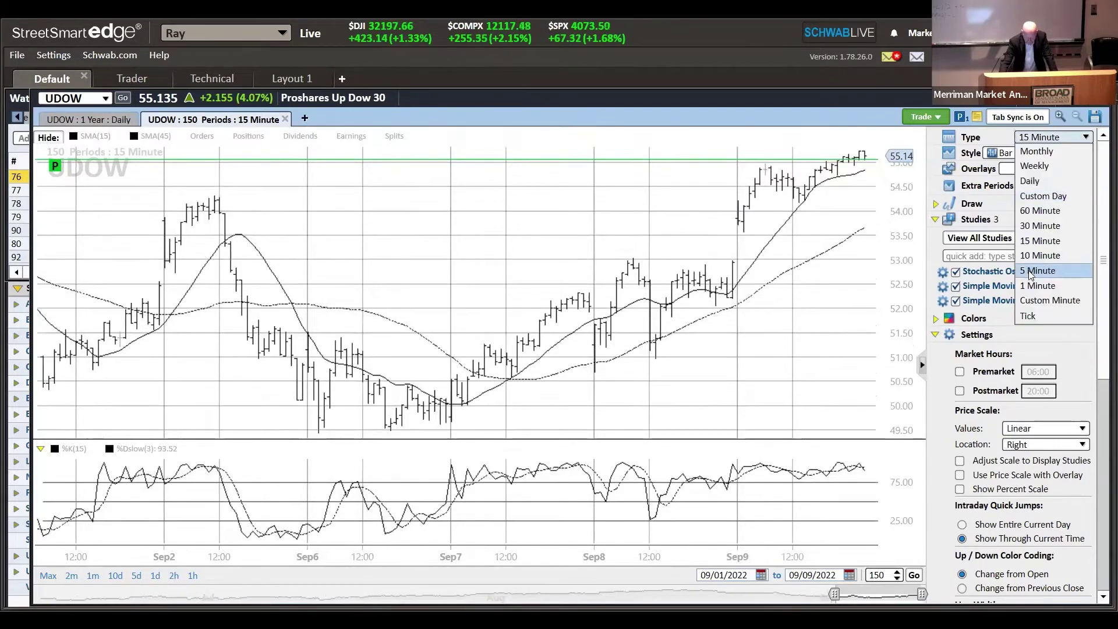
click(1031, 273)
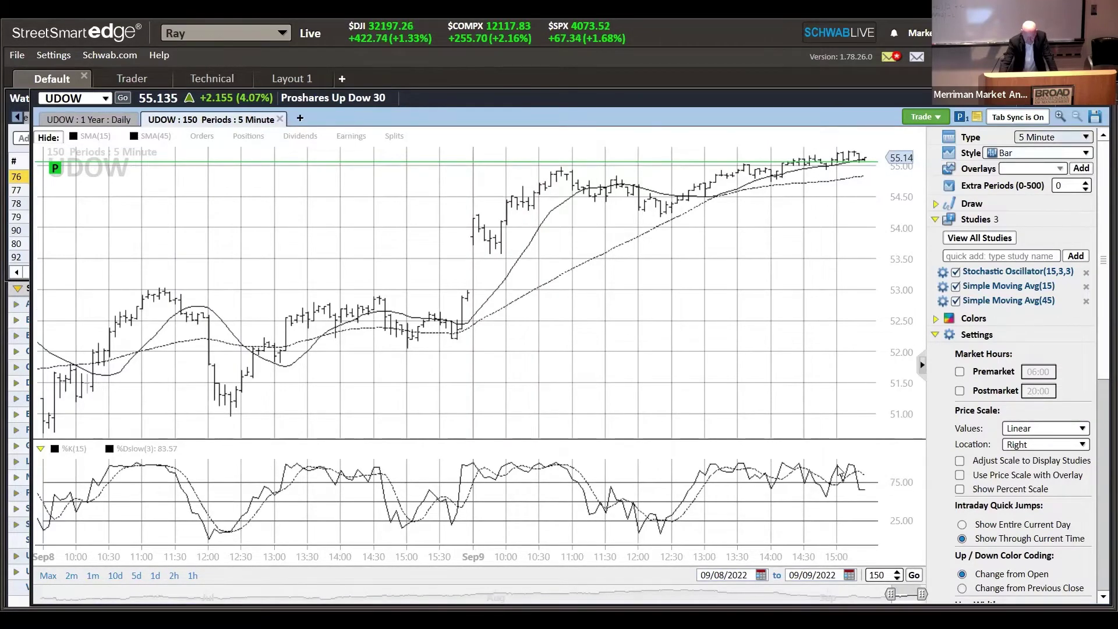
click(1054, 137)
click(1032, 286)
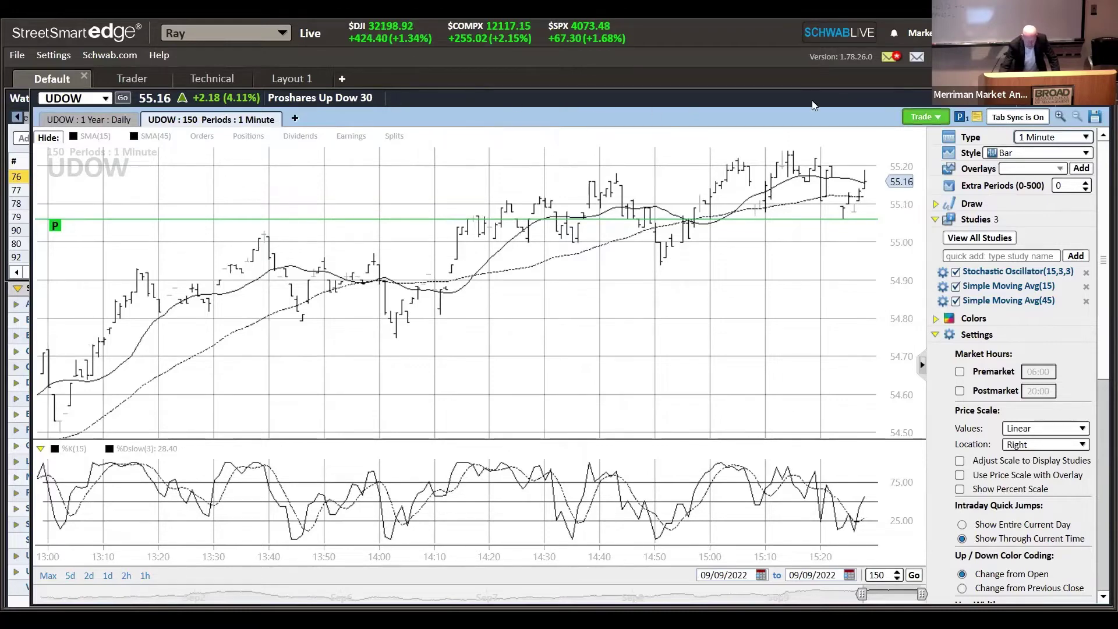
Place a day limit order to sell 100 shares of UDOW at 55.20
click(924, 117)
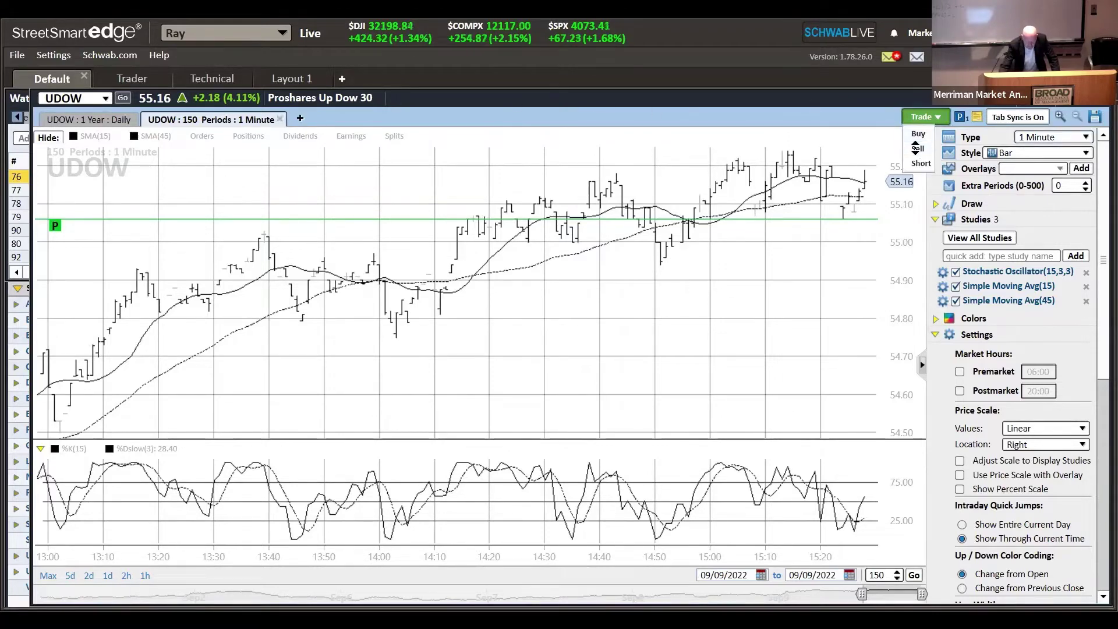
click(918, 150)
click(556, 339)
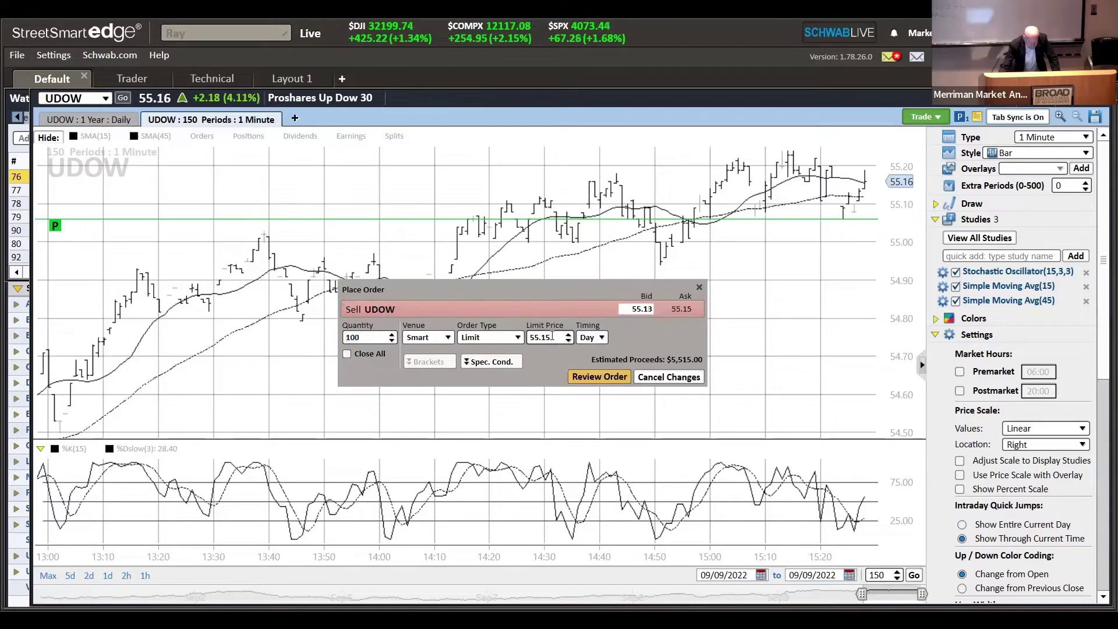
text(20)
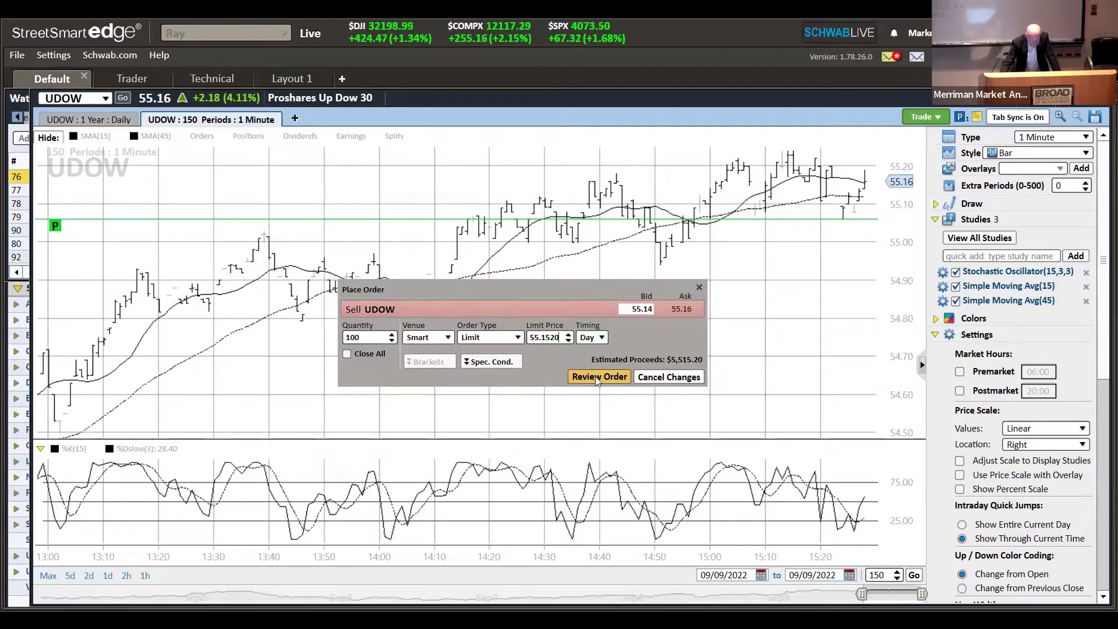
key(BackSpace)
key(BackSpace)
key(BackSpace)
key(BackSpace)
text(2)
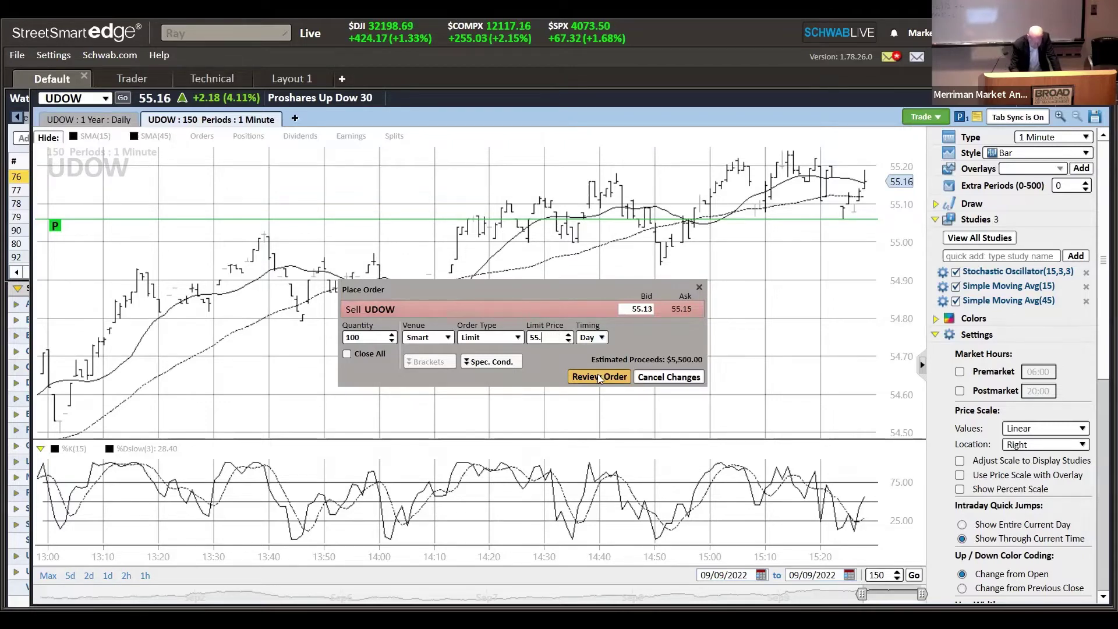
text(0)
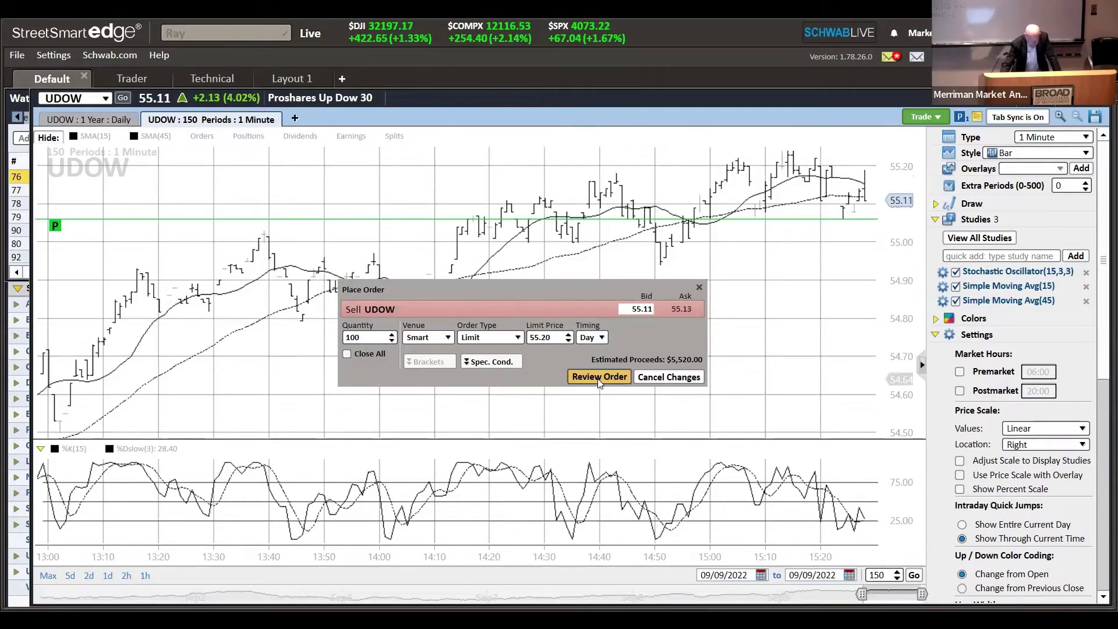
click(599, 378)
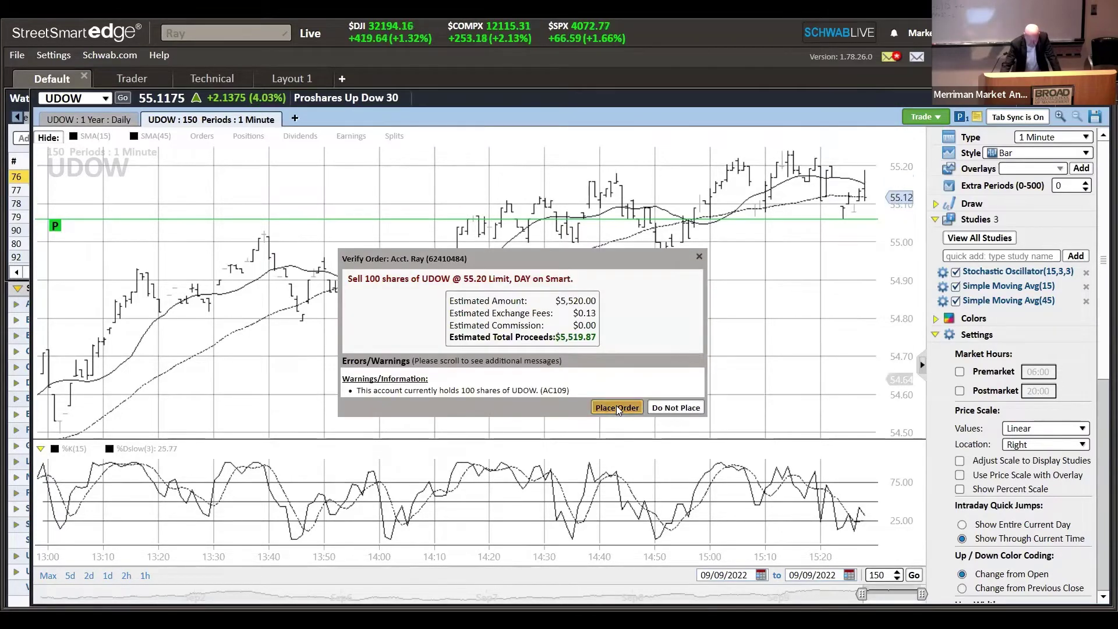
click(617, 409)
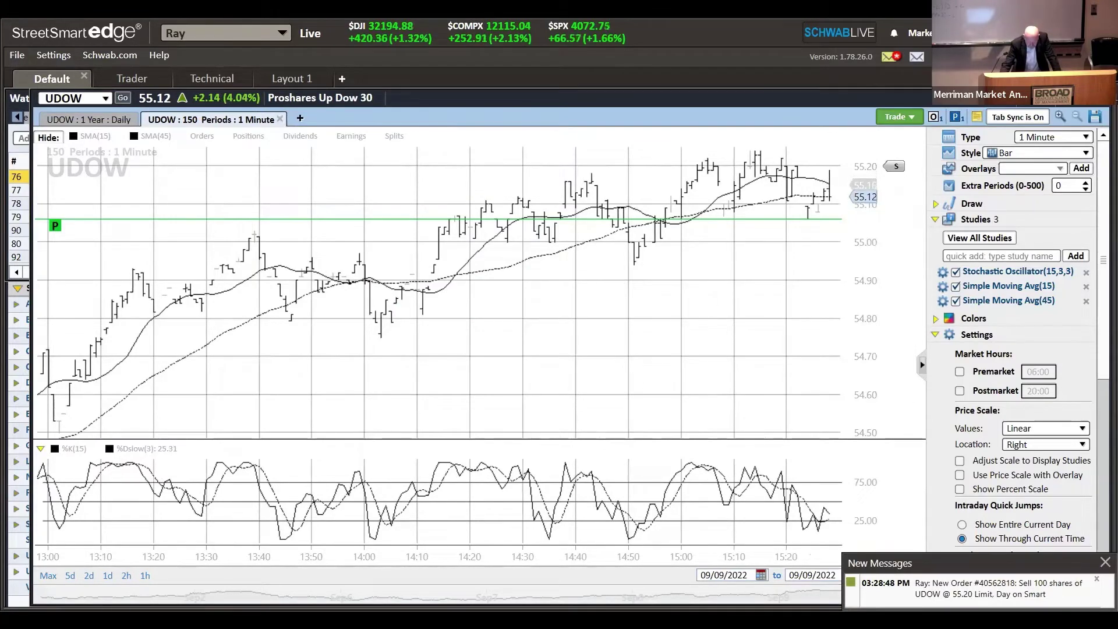
Inspect bar data on the one-minute UDOW chart and view the price trend at the 30-minute interval
click(832, 186)
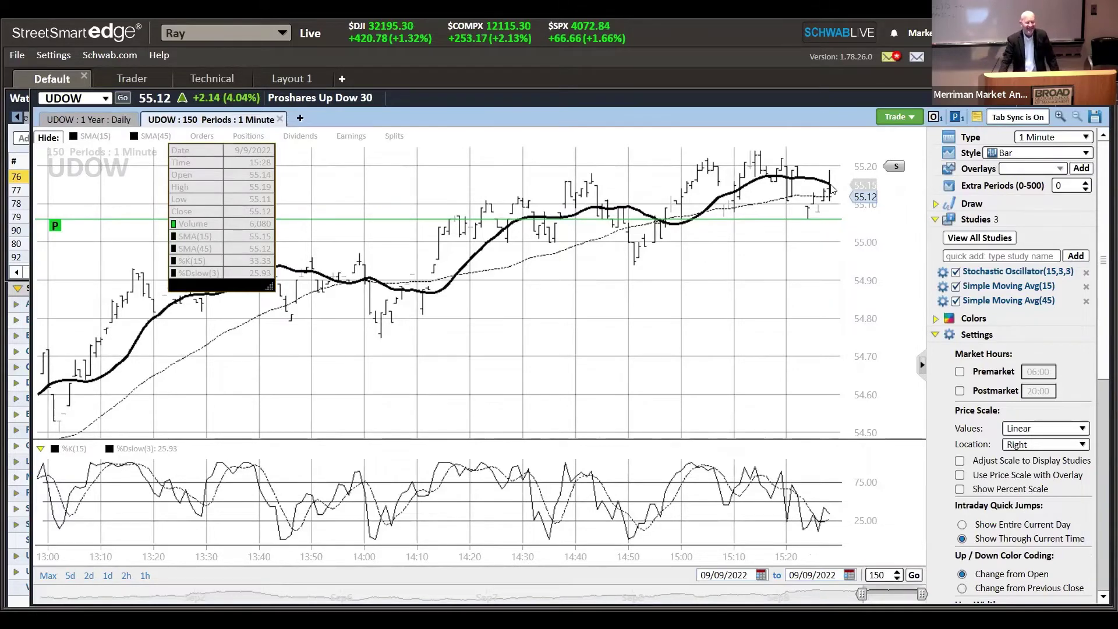
click(609, 314)
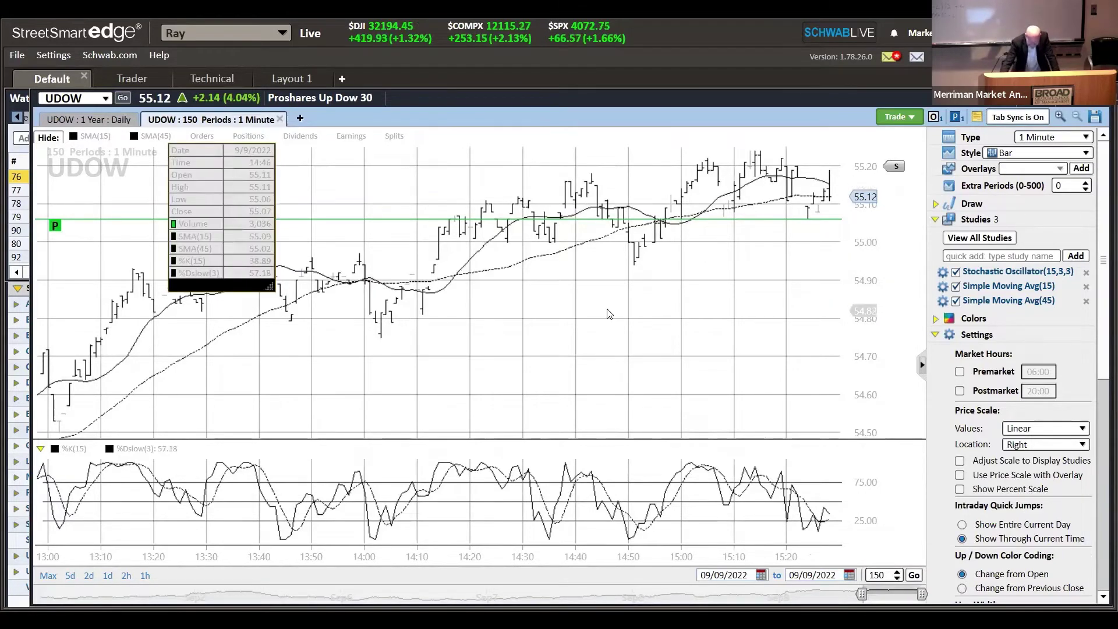
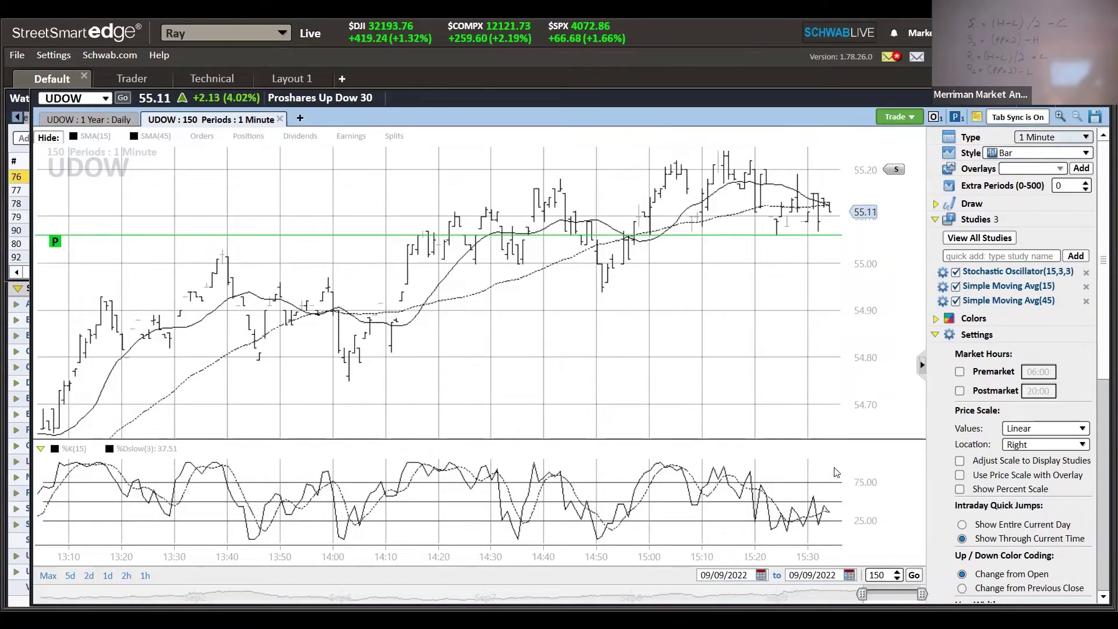
click(1054, 136)
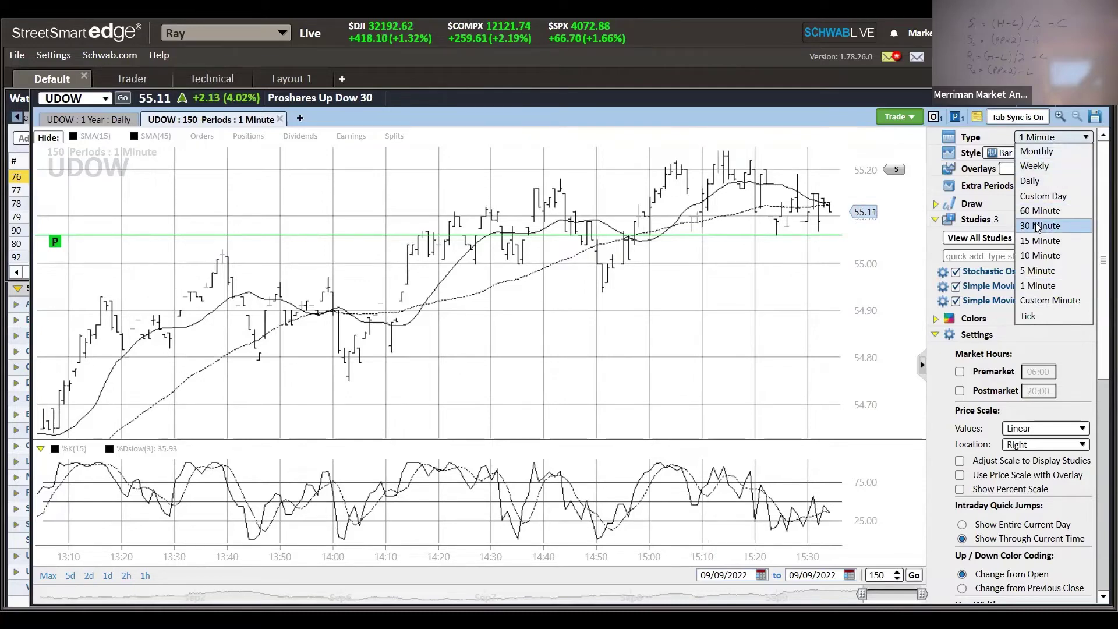
click(1038, 227)
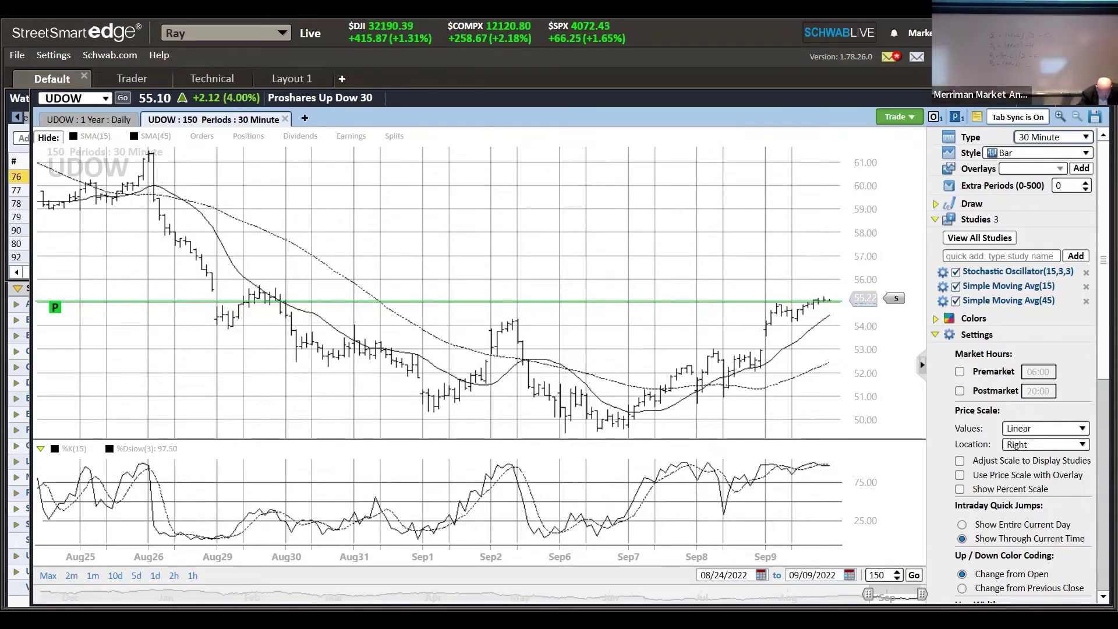
mouse_move(826, 301)
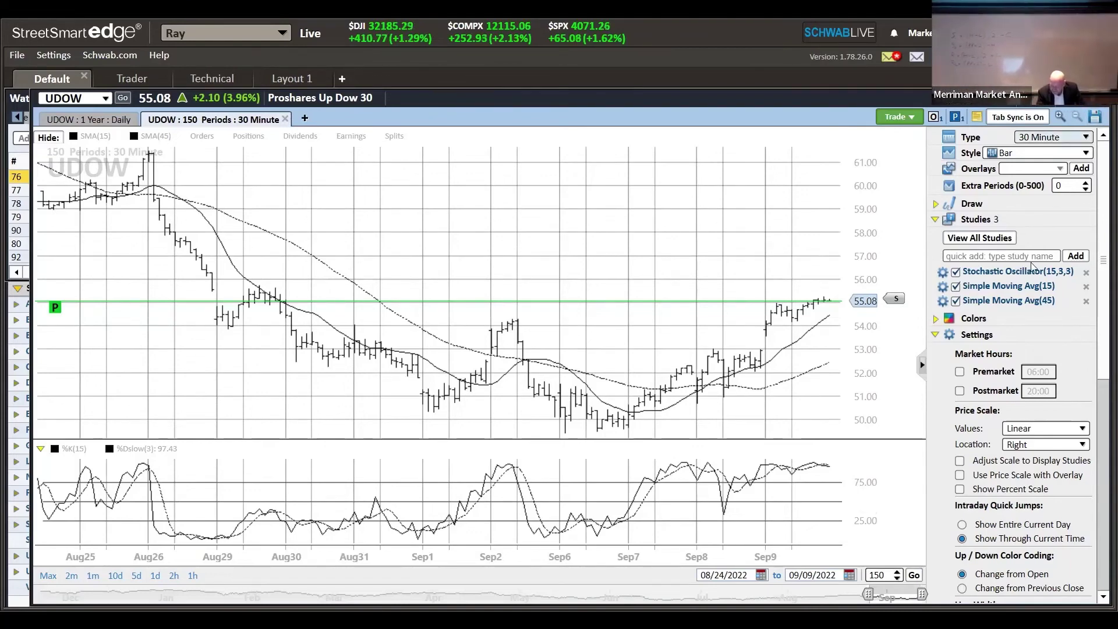
Check UDOW's recent price action at the 1-minute interval and return the chart to 30 minutes
click(1053, 137)
click(1027, 291)
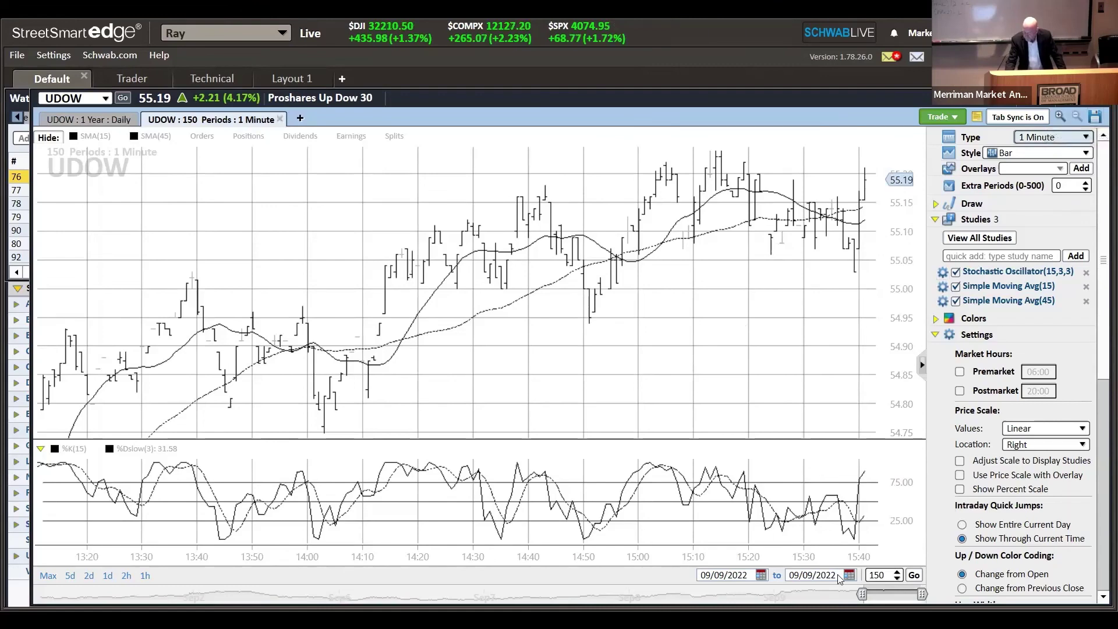
click(1054, 137)
click(1031, 221)
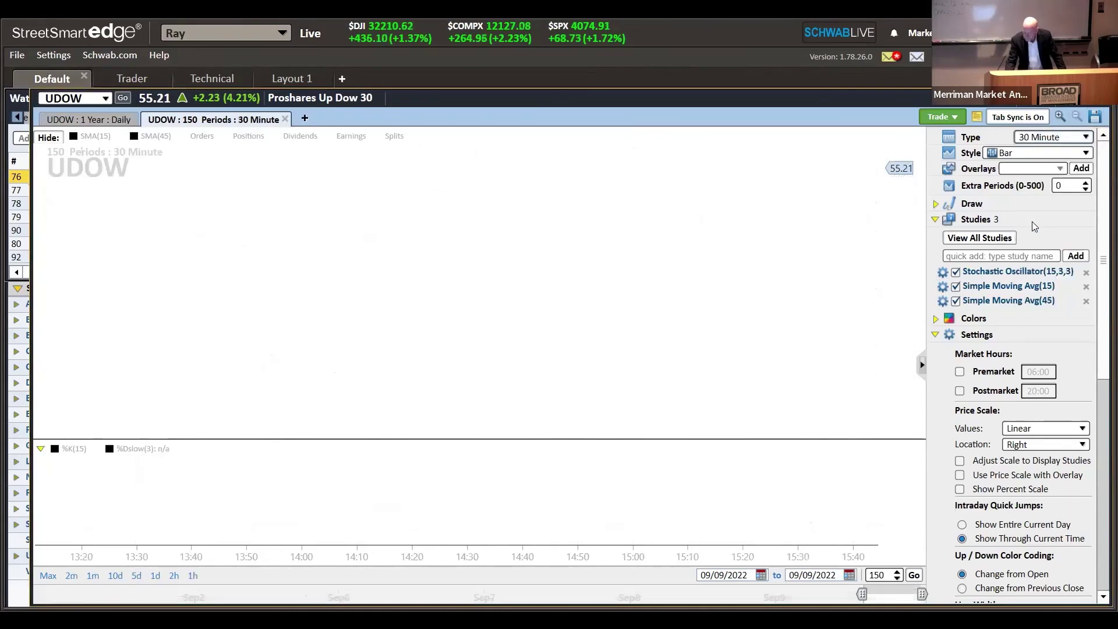